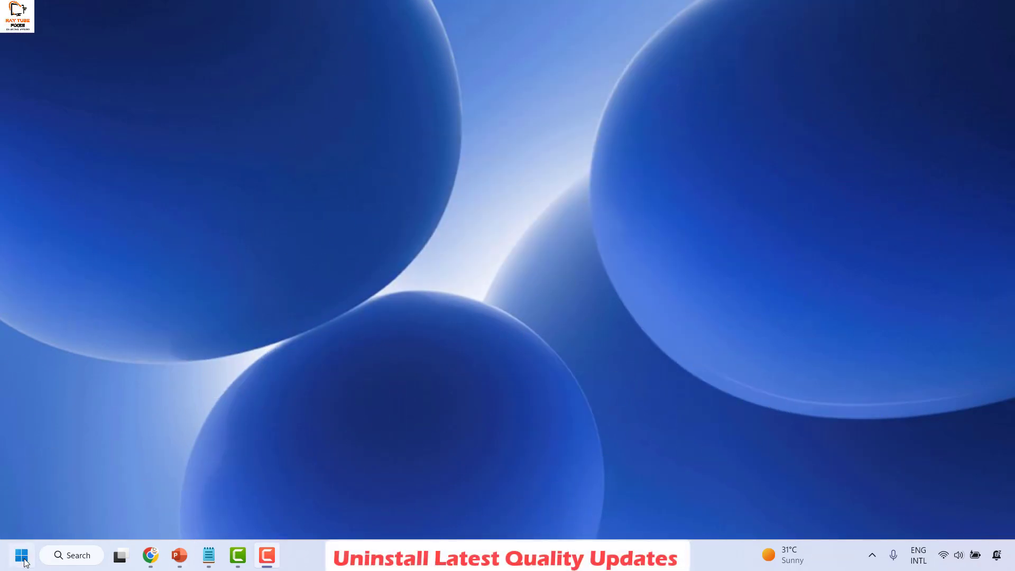
Launch Windows Settings from the Start button's right-click quick-link menu.
right_click(24, 560)
click(61, 412)
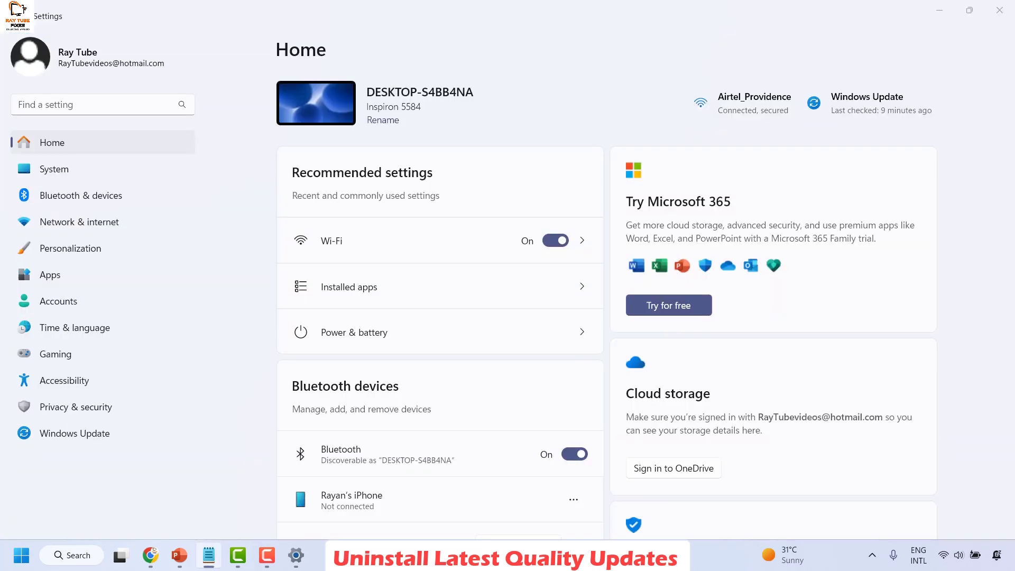
Under Windows Update > Advanced options > Recovery, choose Restart now for Advanced startup.
click(79, 421)
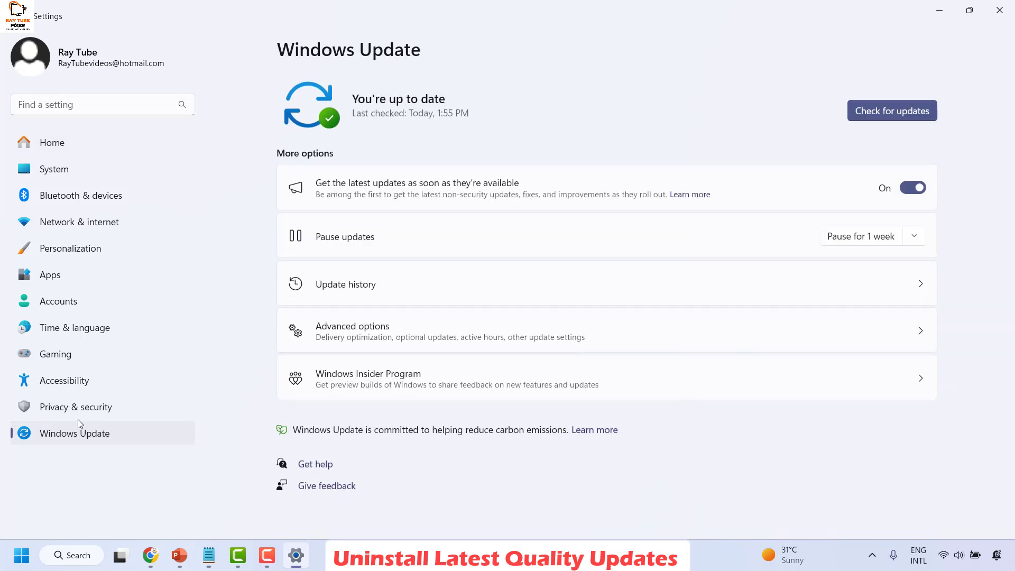
click(370, 335)
scroll(370, 336, down, 3)
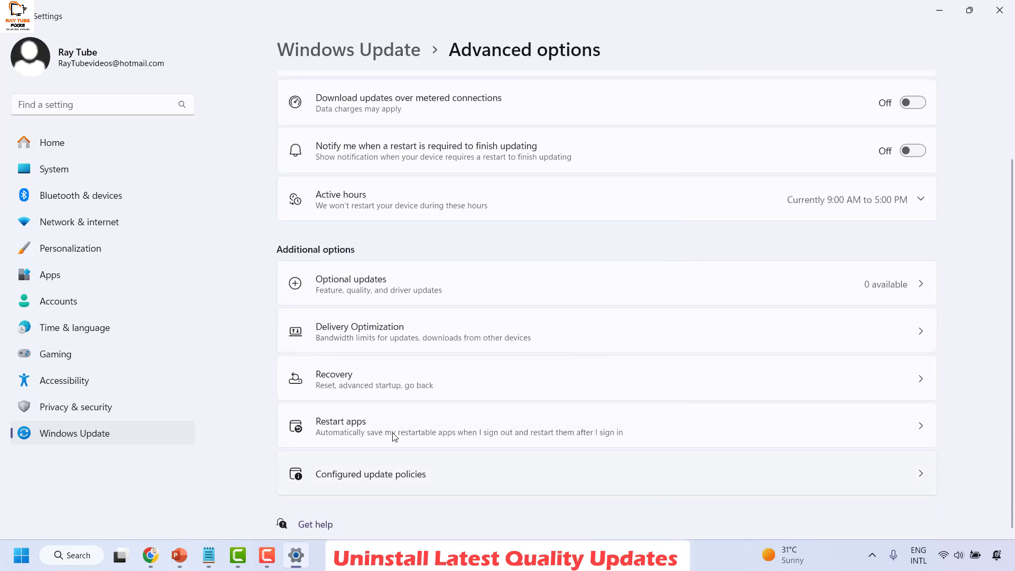
click(402, 381)
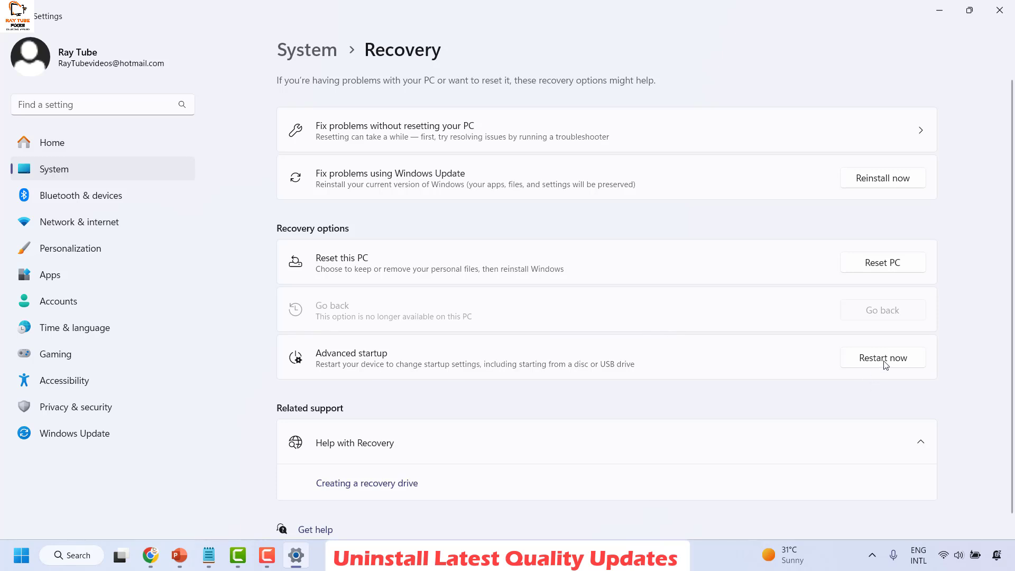
click(883, 360)
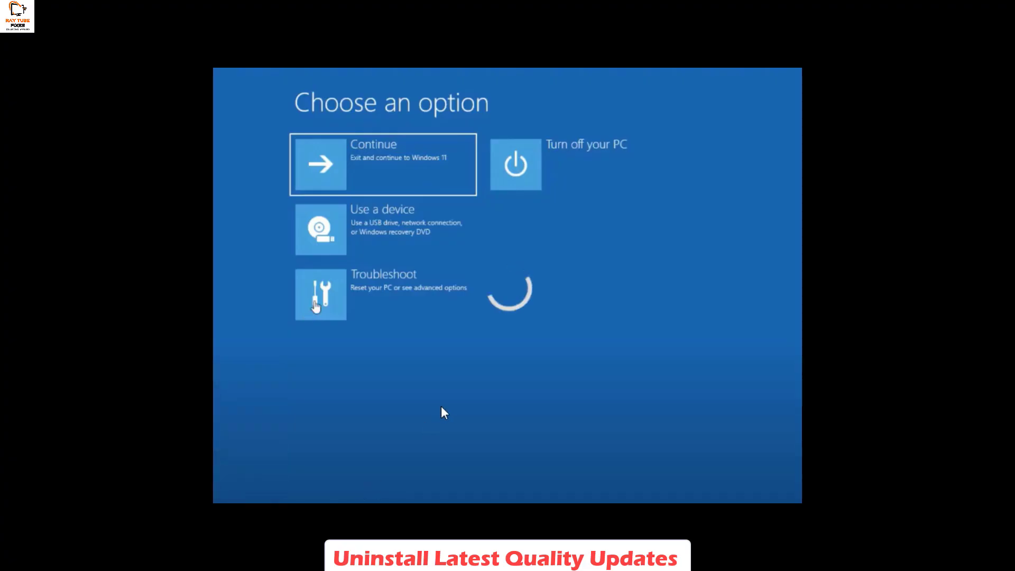
Through Troubleshoot > Advanced options > Uninstall Updates, remove the latest quality update.
click(413, 283)
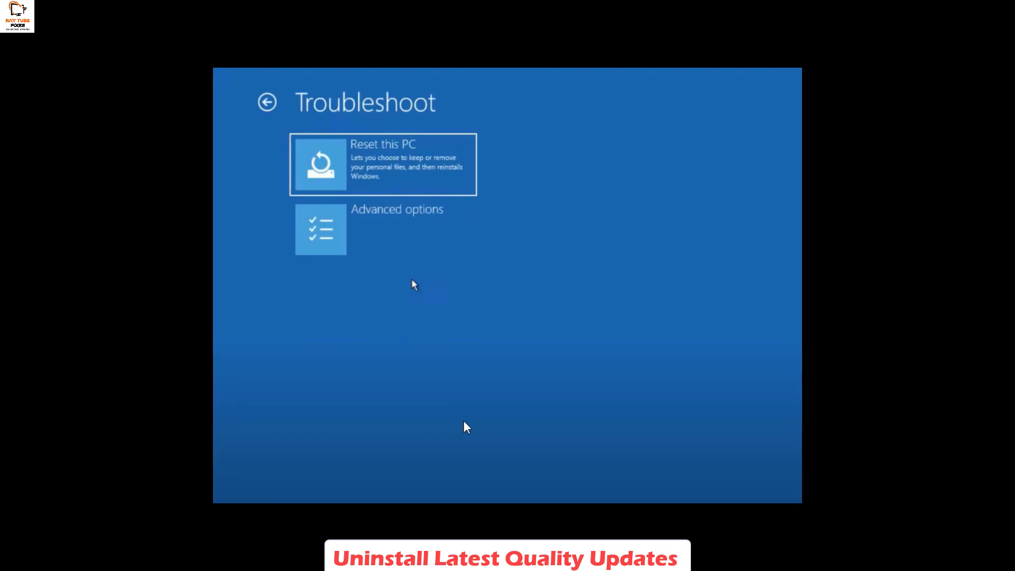
click(434, 228)
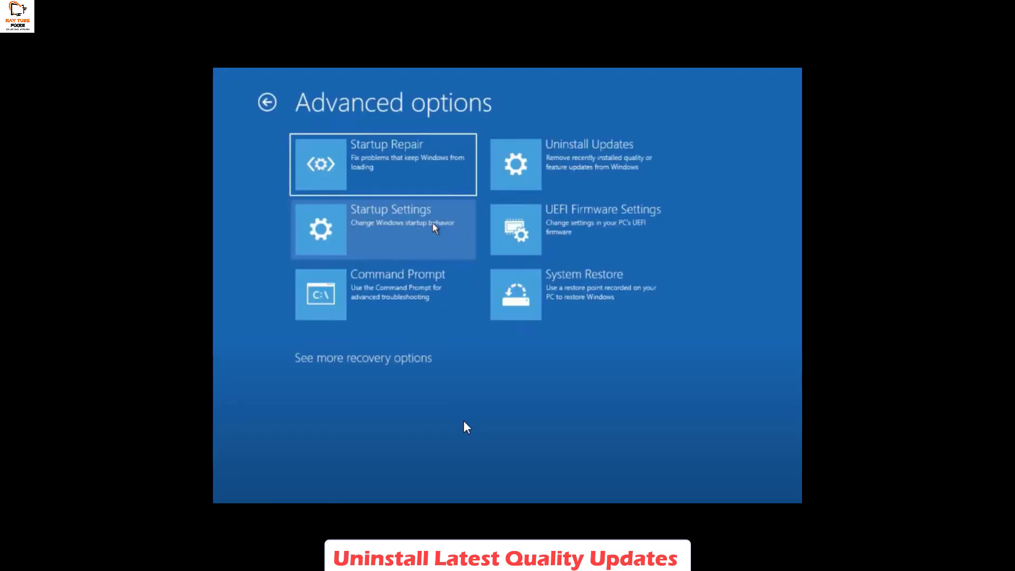
click(594, 160)
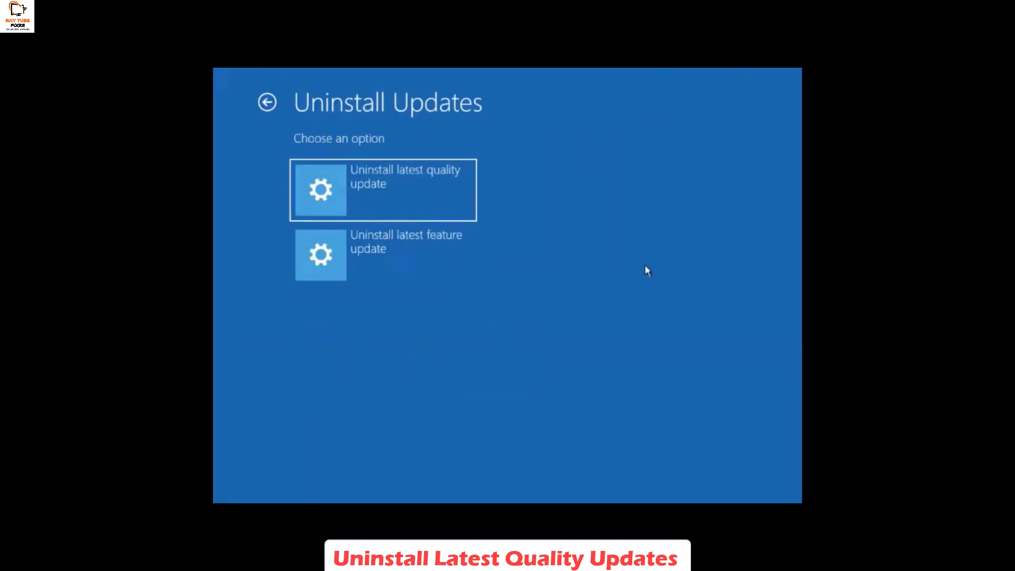
click(415, 189)
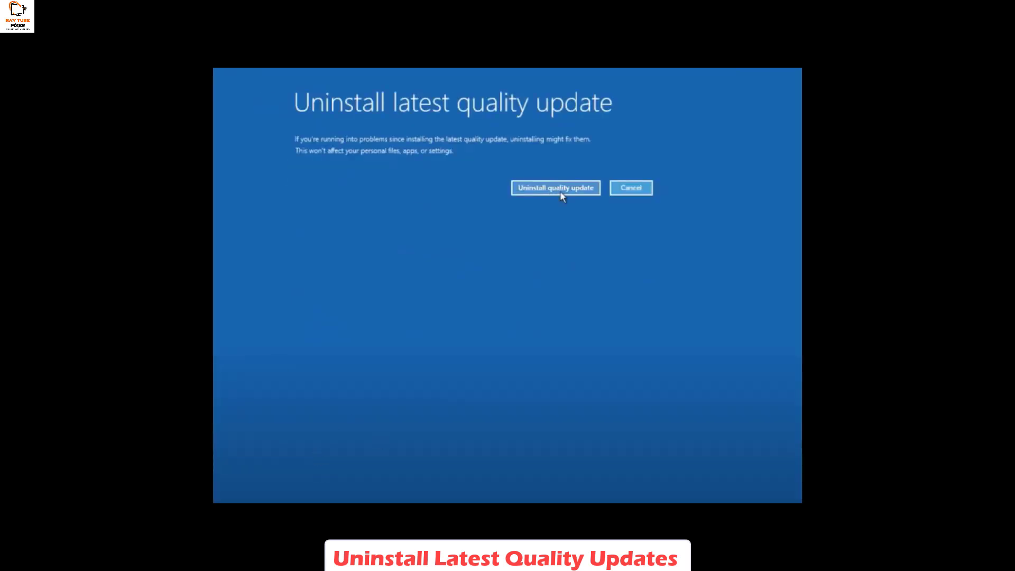
click(567, 191)
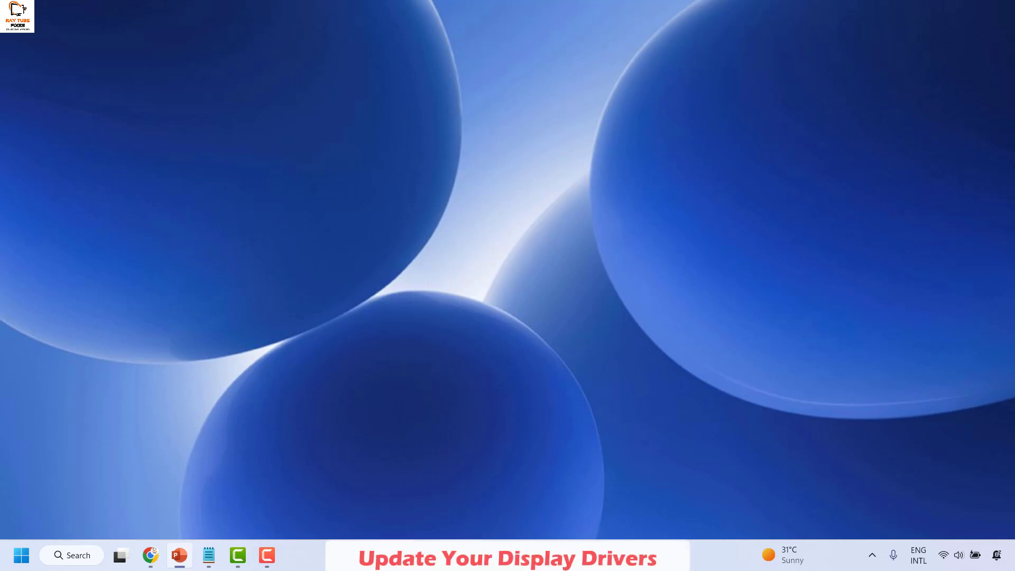
Launch Device Manager from the Start button's right-click quick-link menu.
right_click(23, 554)
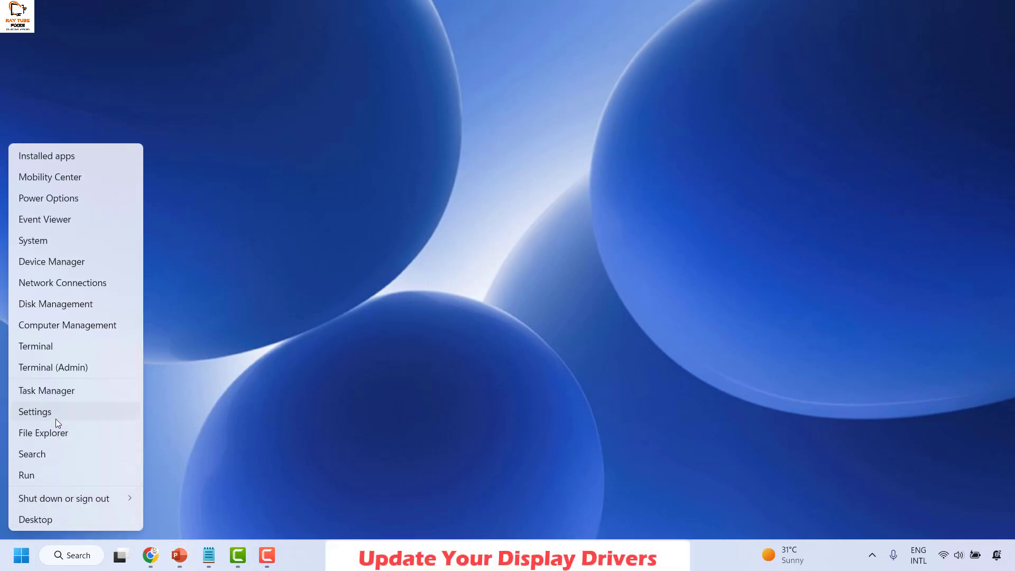
click(74, 261)
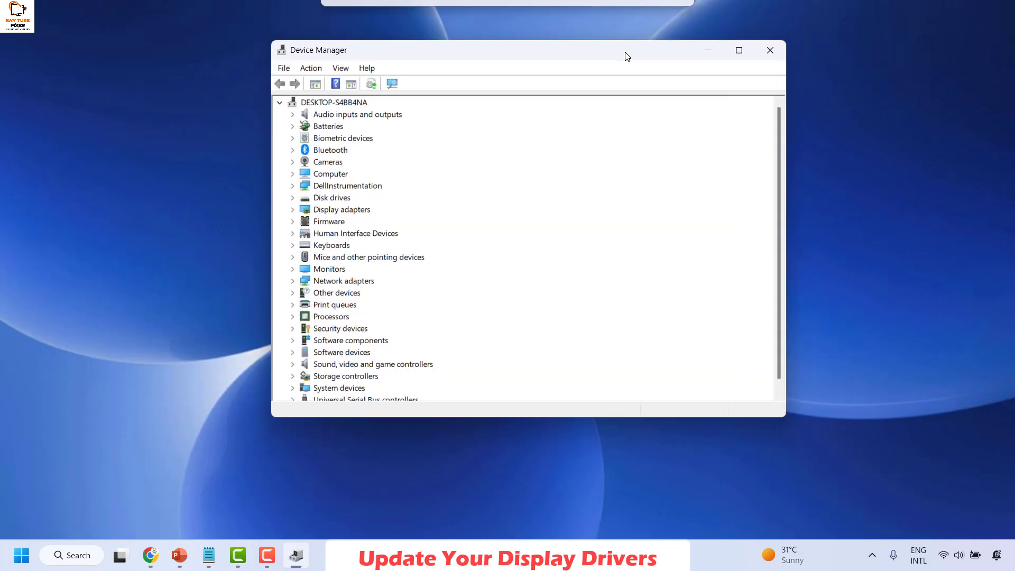
Search automatically for an Intel(R) UHD Graphics 620 driver, close the results and minimize Device Manager.
click(293, 210)
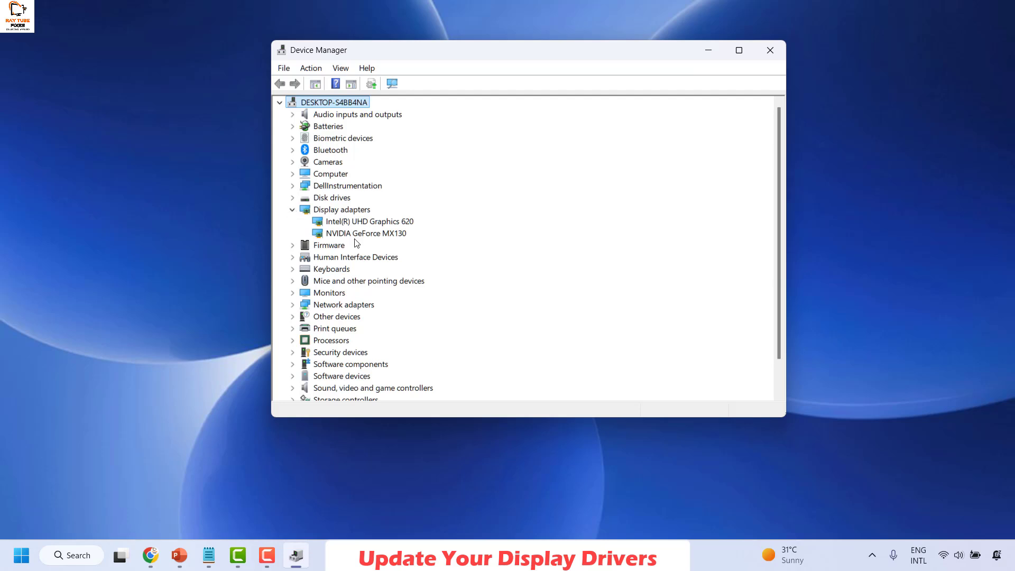
right_click(357, 221)
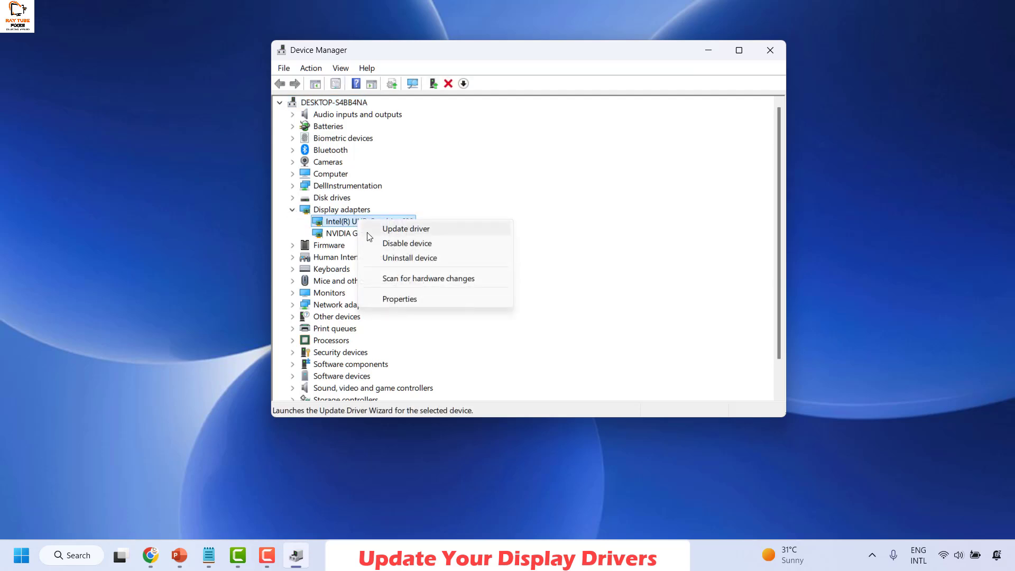
click(456, 178)
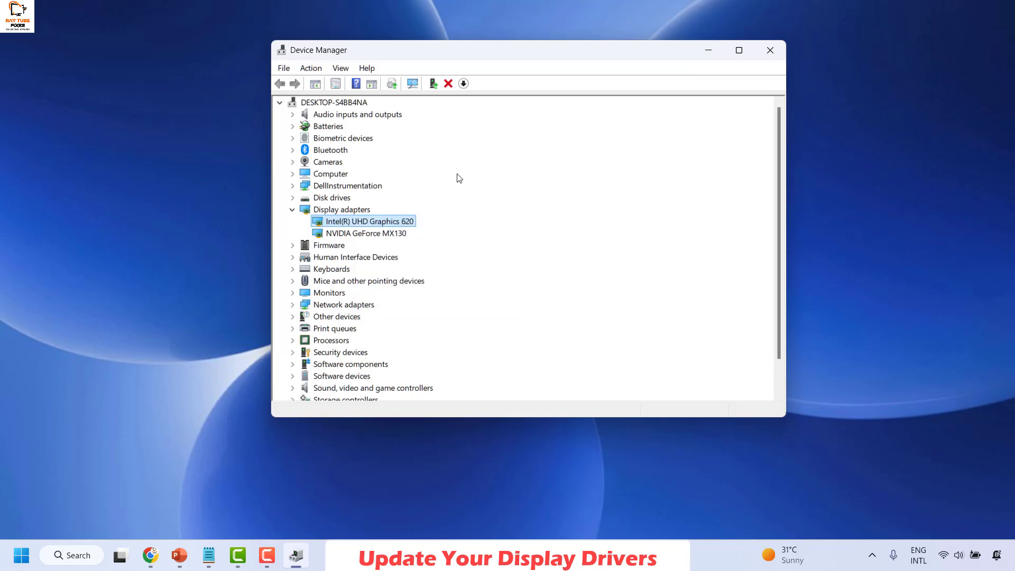
right_click(374, 223)
click(428, 224)
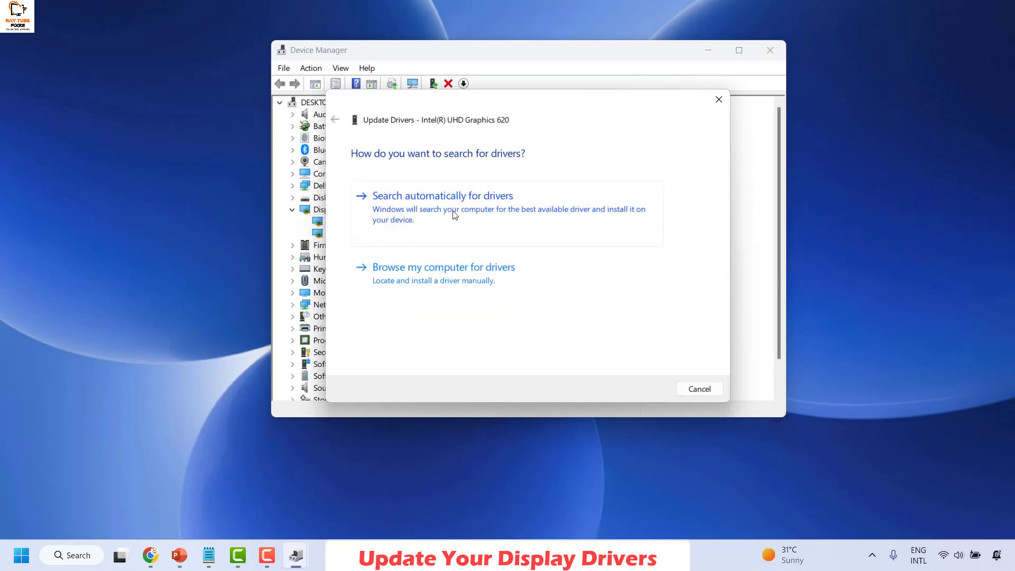
click(452, 211)
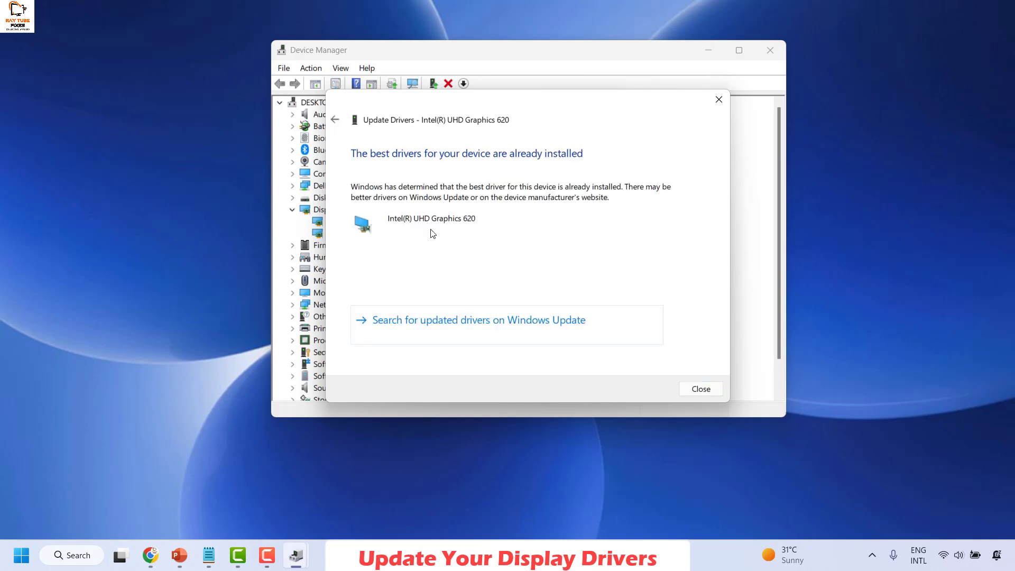
click(700, 388)
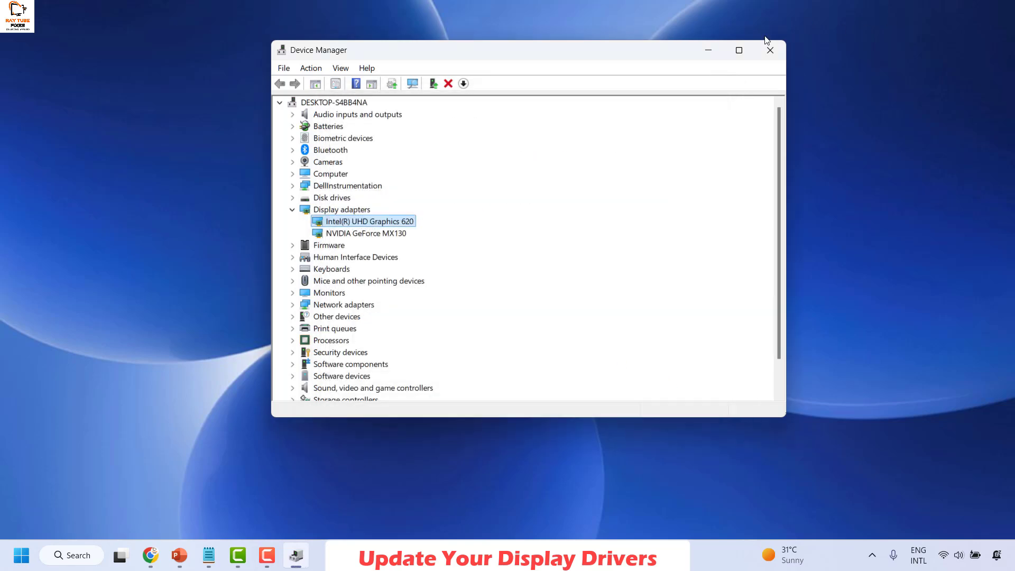
click(708, 50)
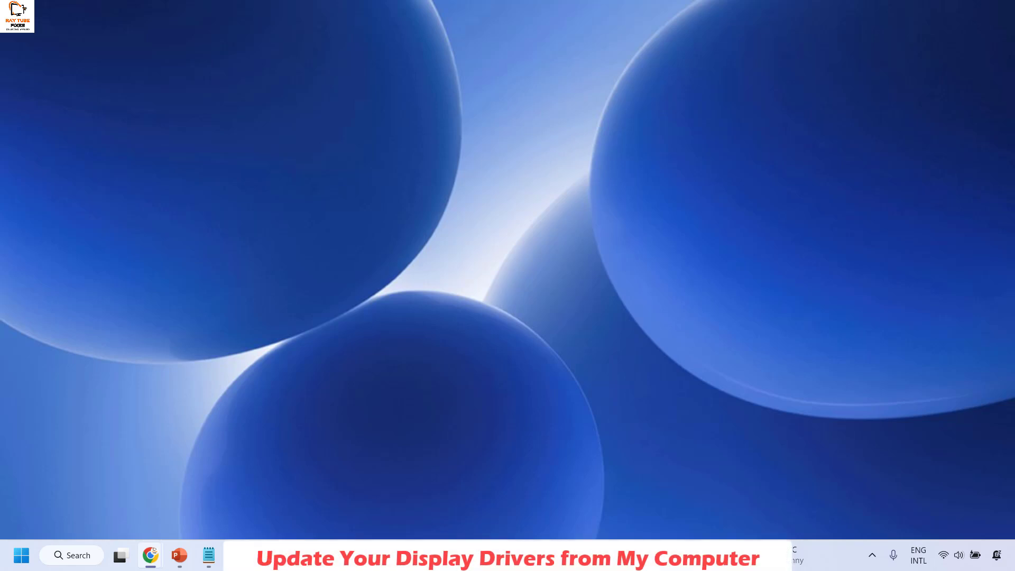
Reopen Device Manager, expand Display adapters and right-click Intel(R) UHD Graphics 620.
right_click(16, 558)
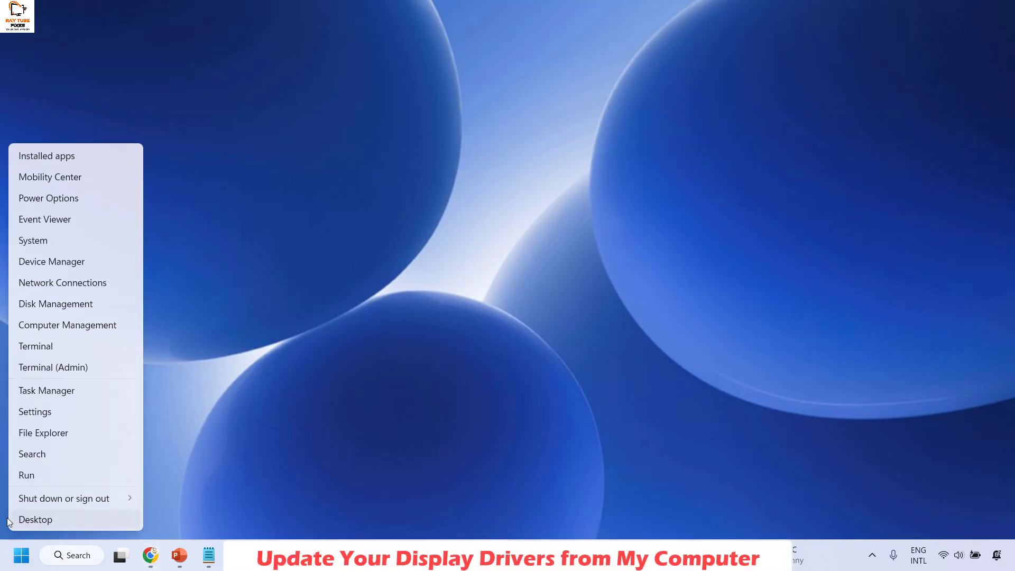
click(69, 253)
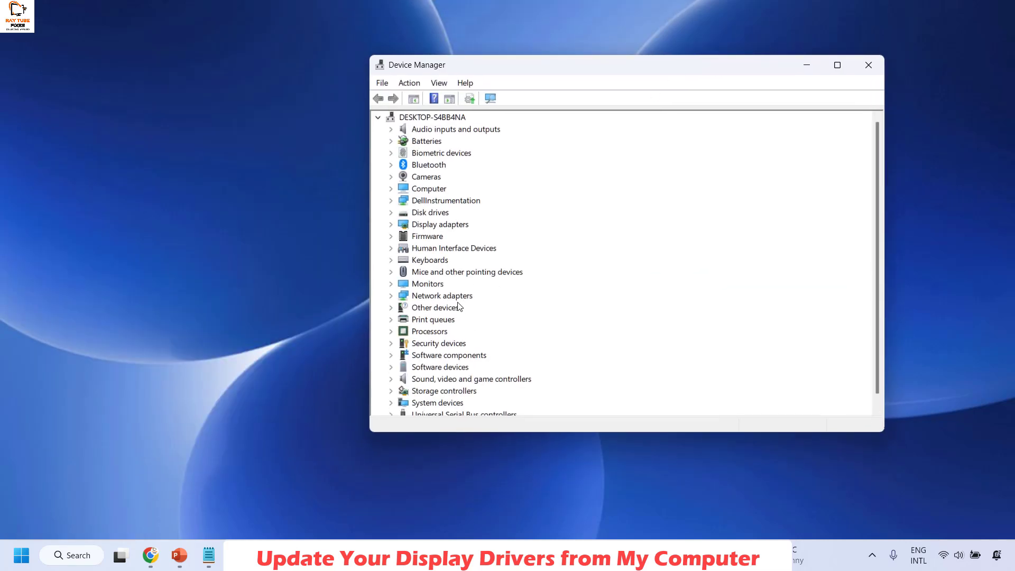
click(391, 224)
right_click(443, 236)
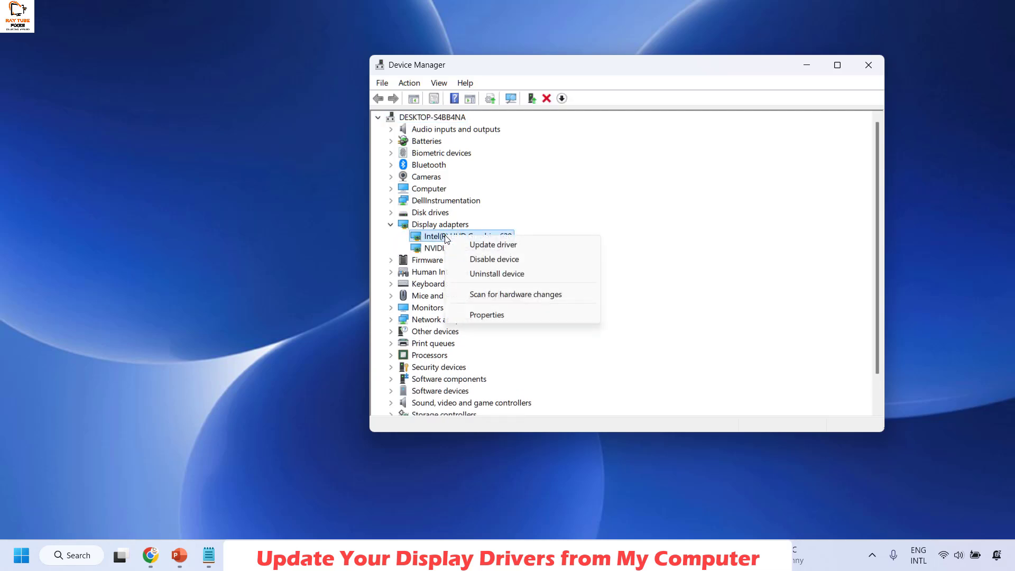
Install Intel(R) UHD Graphics 620 from the computer's compatible driver list, then close Device Manager.
click(521, 246)
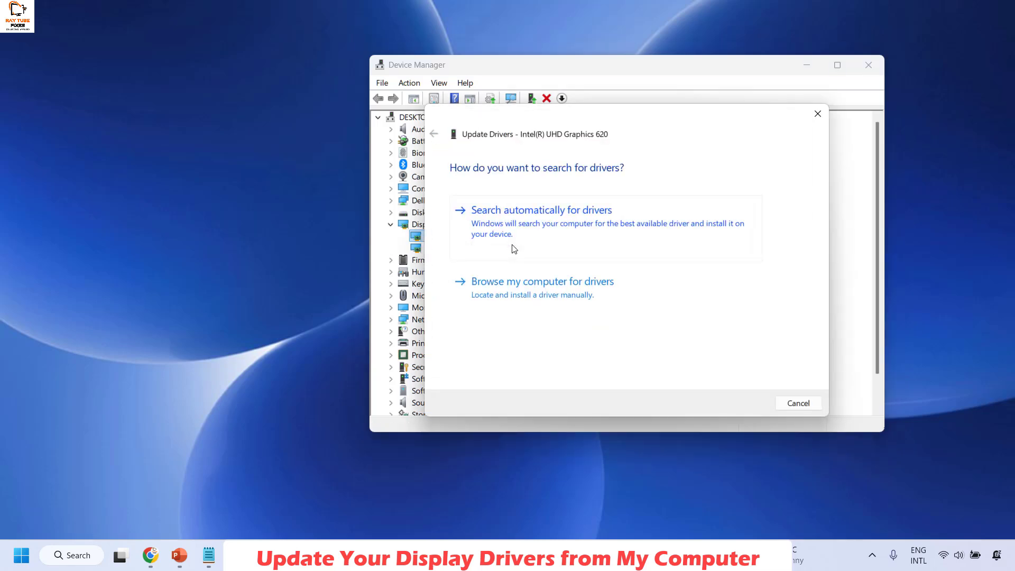
click(517, 295)
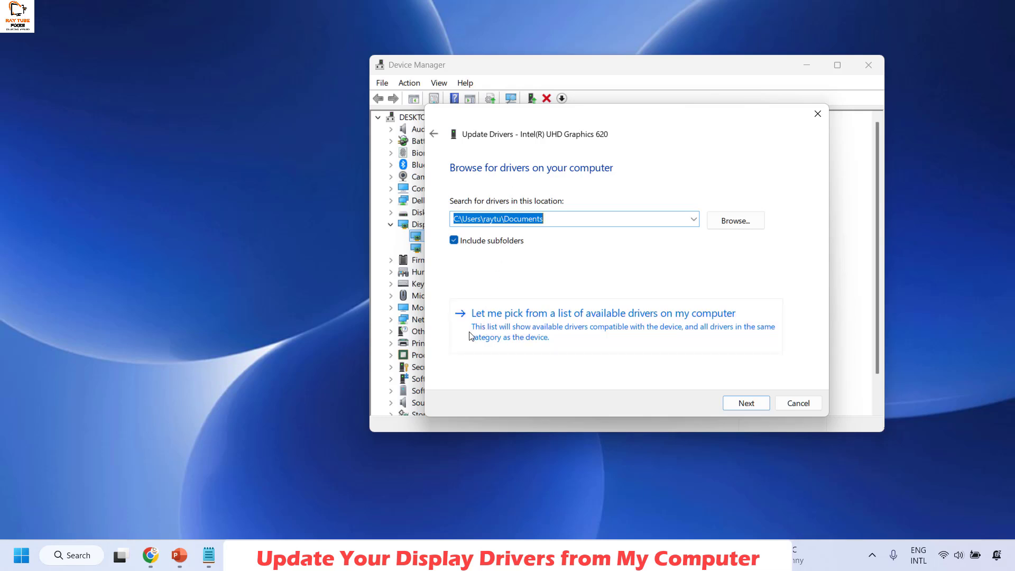
click(537, 327)
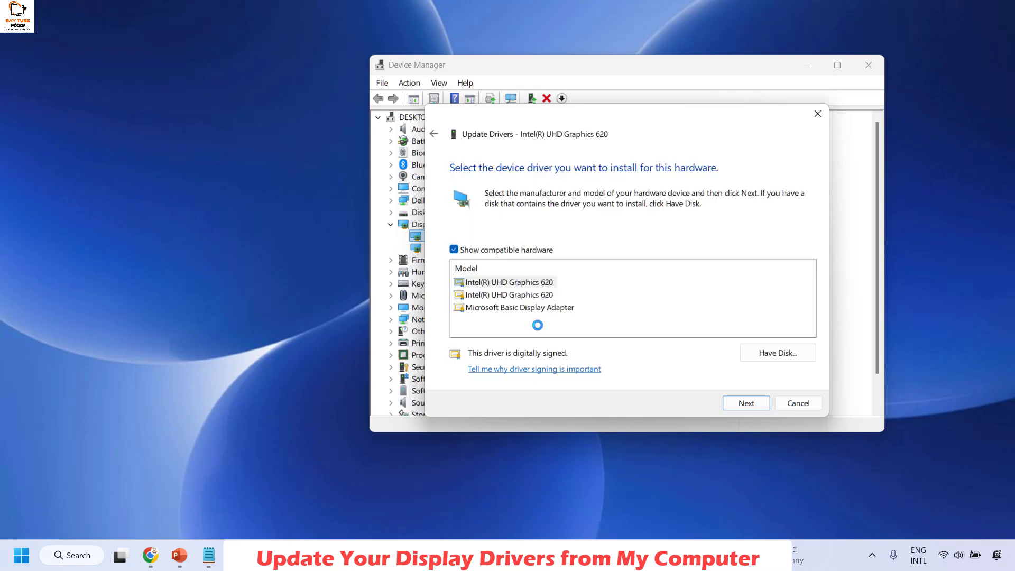
click(513, 285)
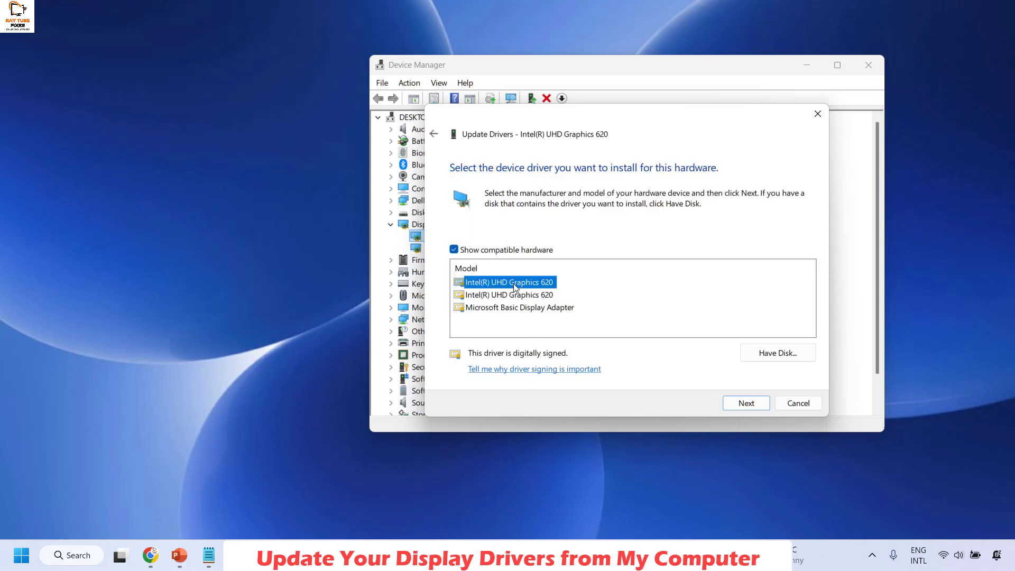
click(746, 402)
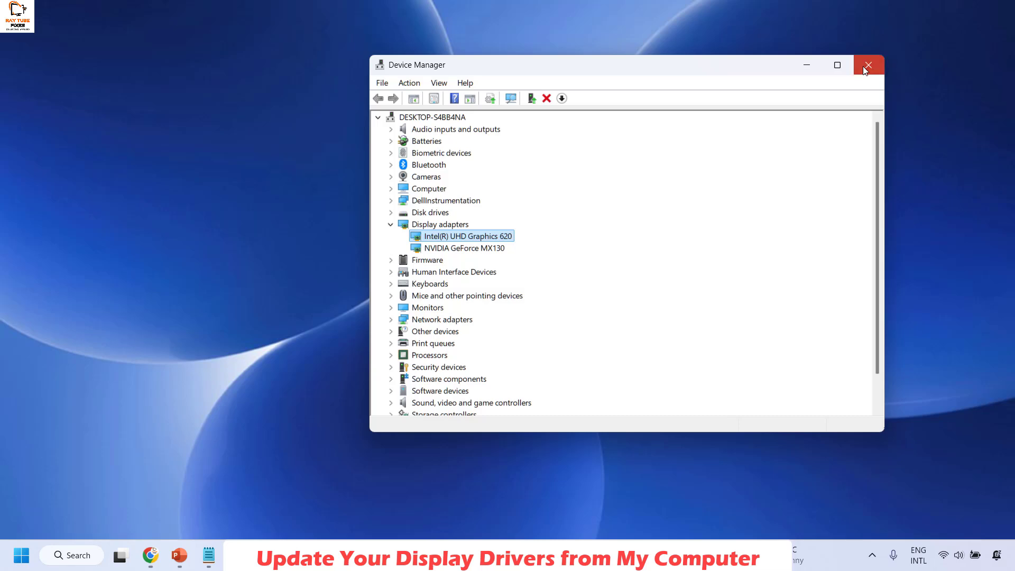
click(868, 64)
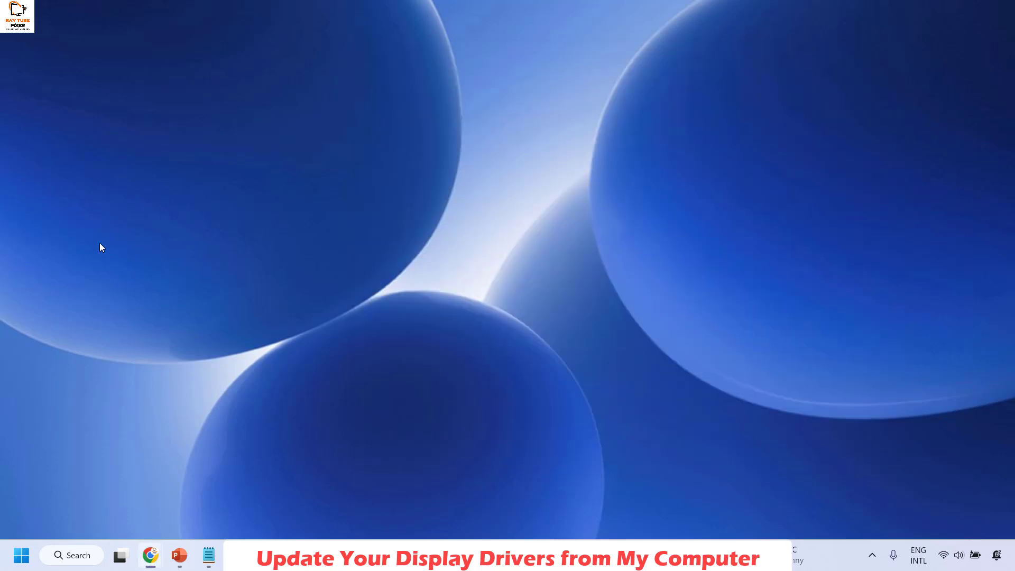